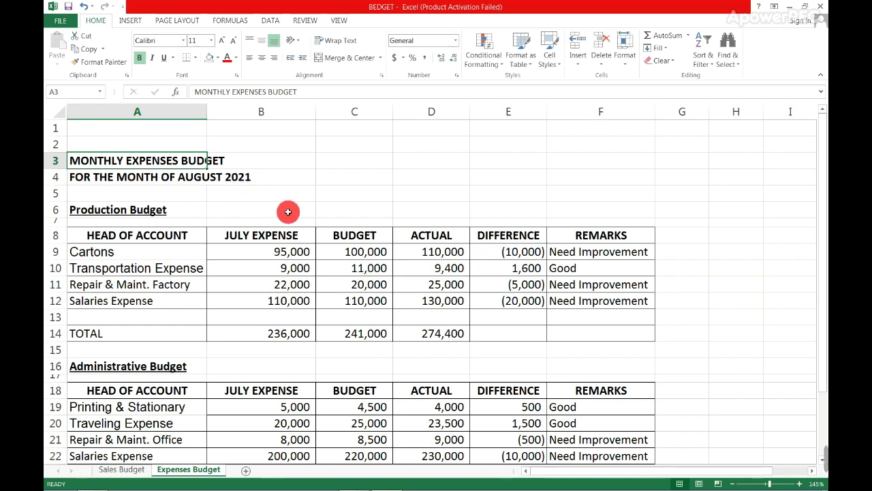
Review the expenses budget sheet's title, its Production and Administrative sections, and the heads of account in both tables
click(288, 211)
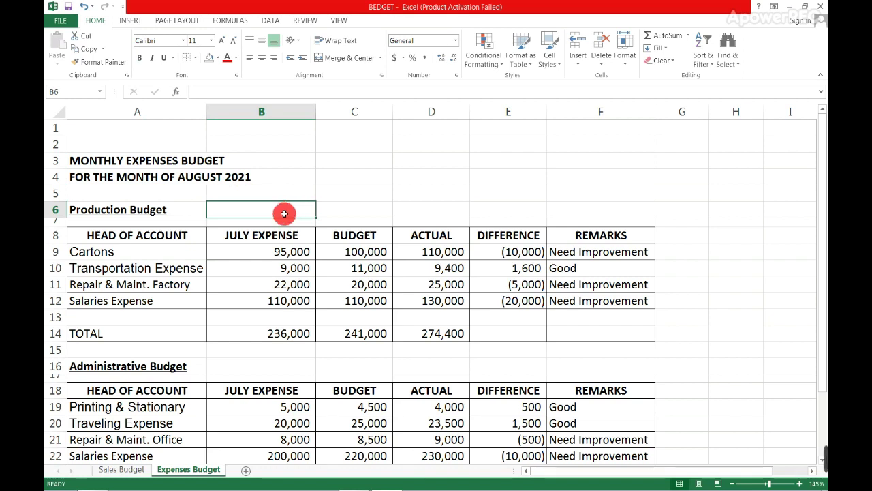
drag(102, 159, 579, 417)
scroll(405, 283, up, 2)
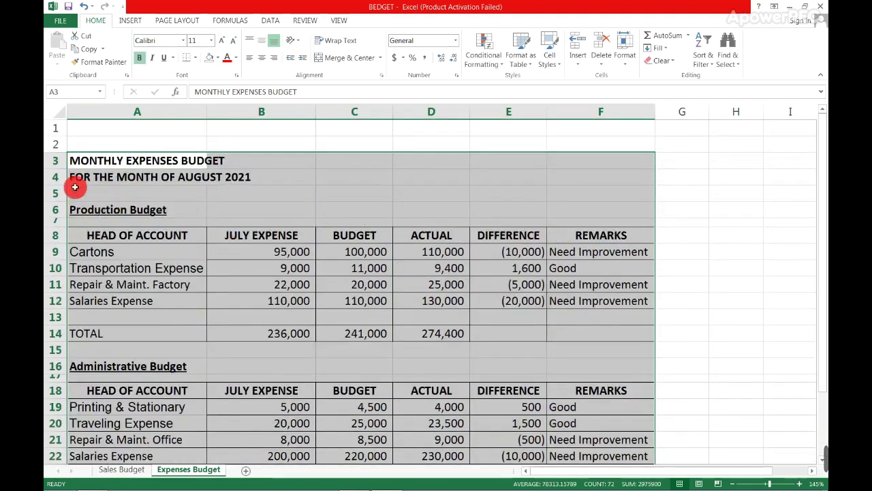
click(208, 189)
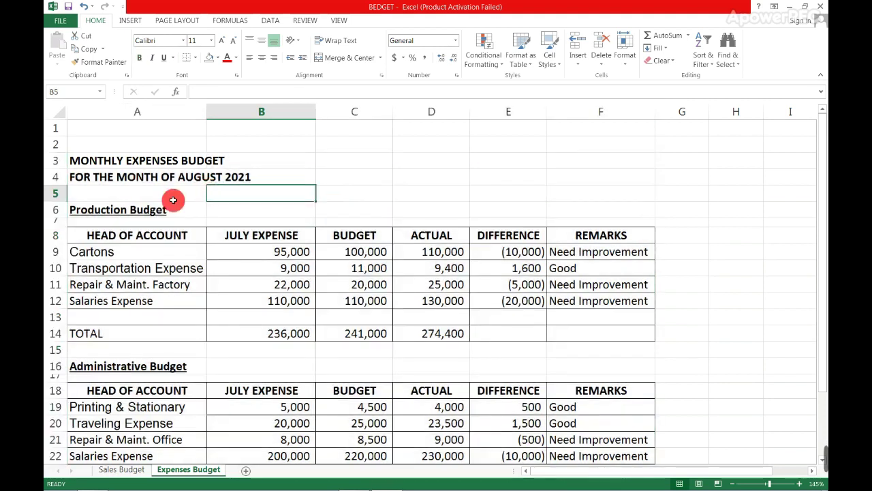
click(130, 209)
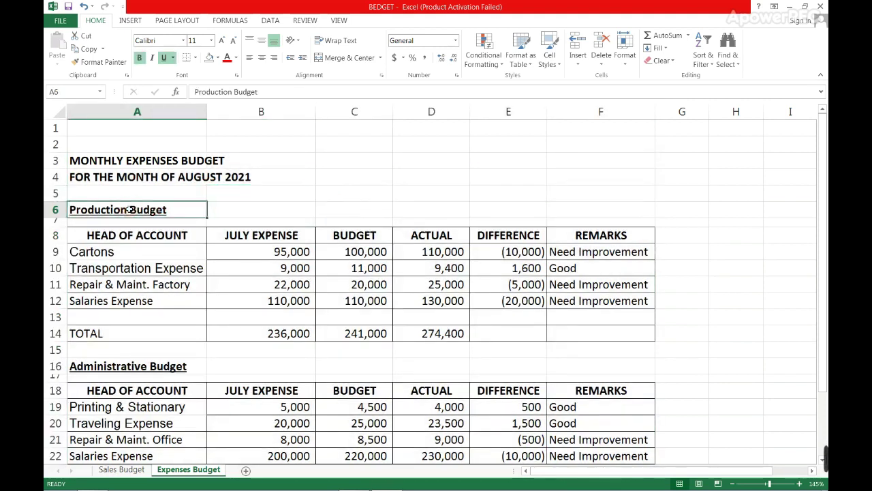
click(111, 365)
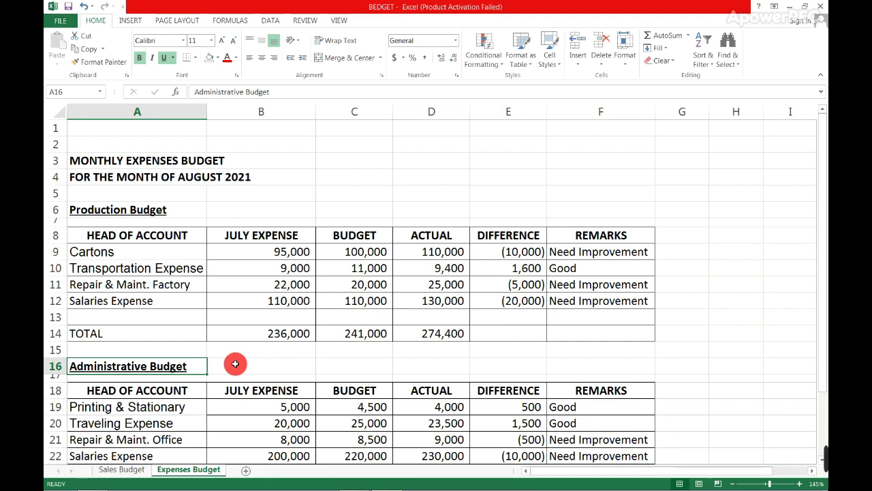
drag(144, 235, 145, 314)
drag(140, 387, 136, 447)
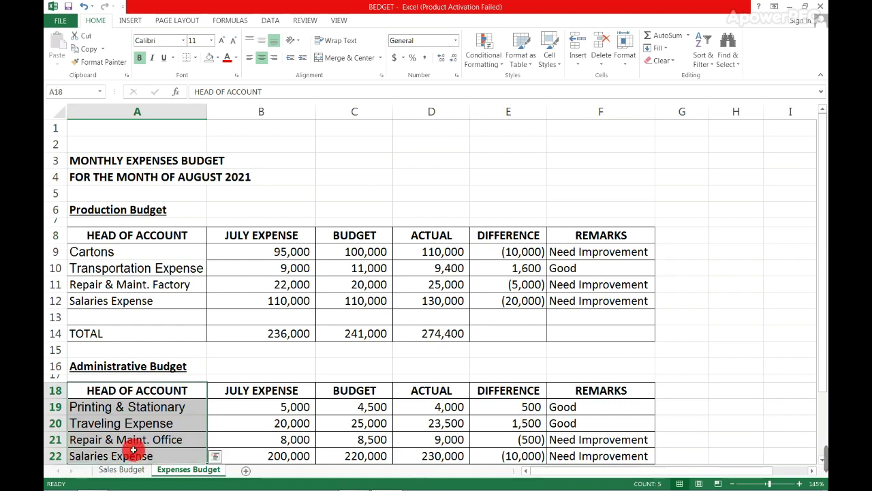
scroll(145, 424, down, 2)
scroll(146, 364, up, 3)
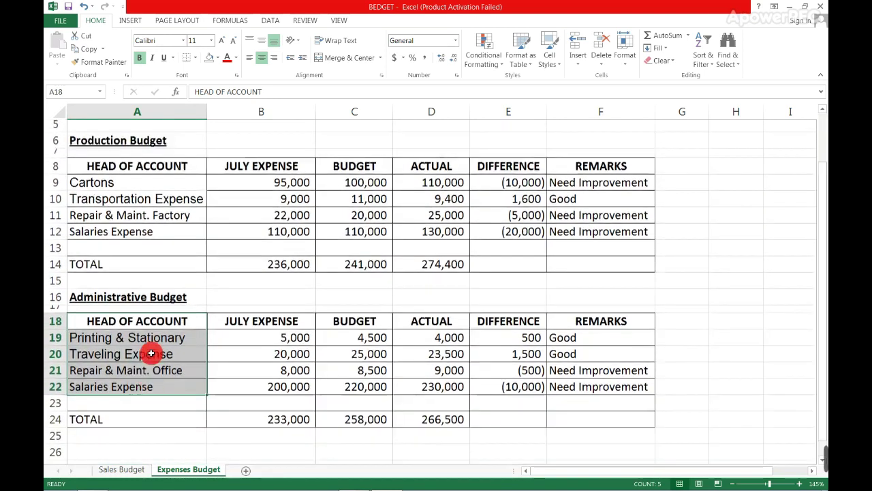
drag(130, 301, 129, 327)
click(137, 267)
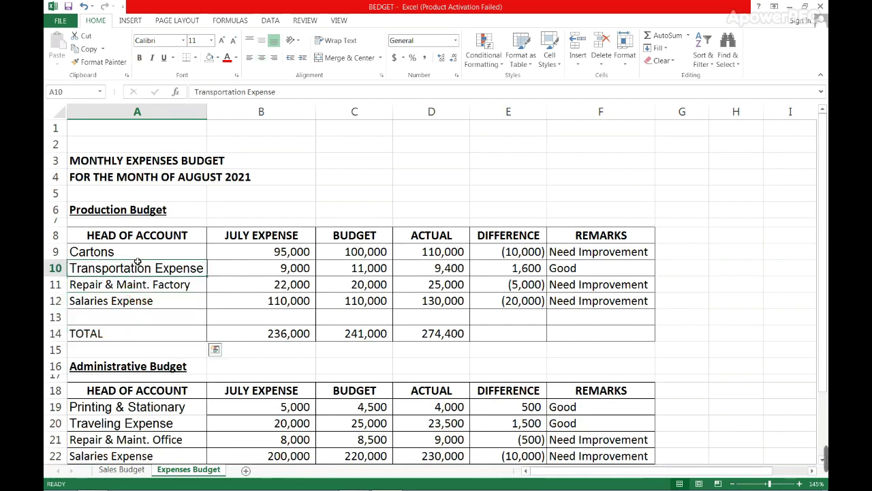
drag(136, 254, 134, 304)
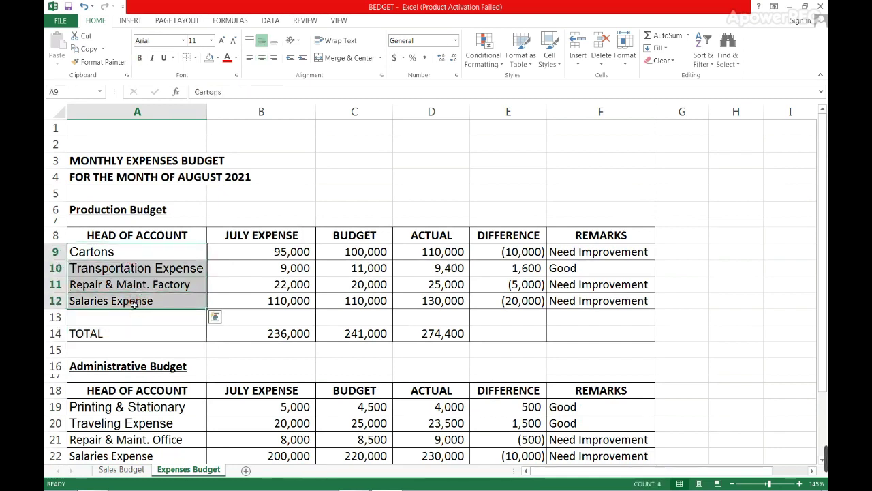
Examine the July expenses in the Production Budget table, plus the account heads and July Expense column of the Administrative Budget
click(222, 236)
drag(247, 252, 247, 298)
click(247, 299)
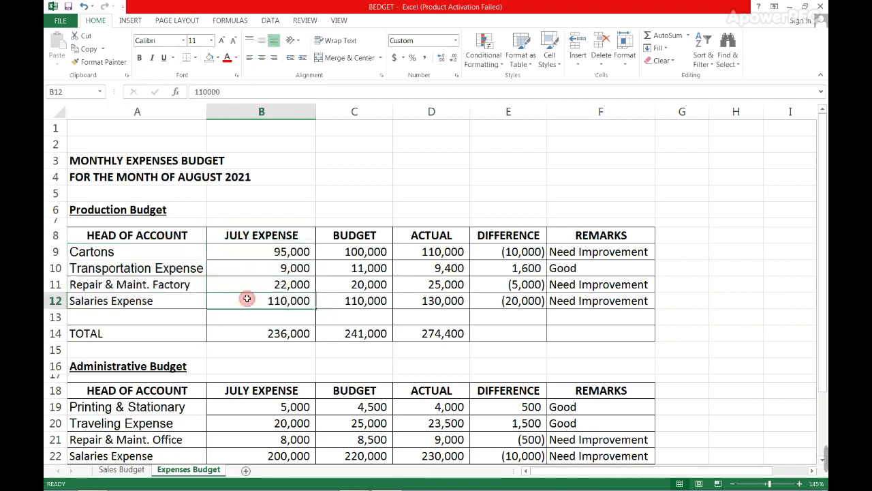
click(242, 249)
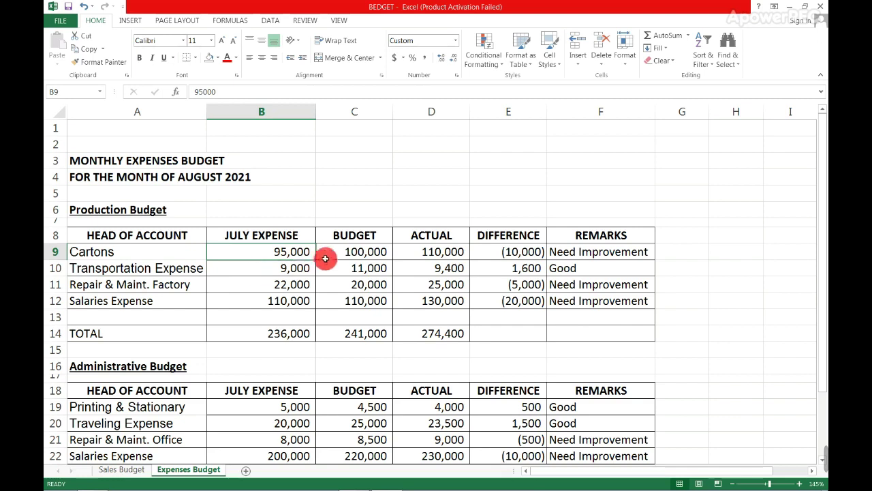
scroll(169, 390, down, 3)
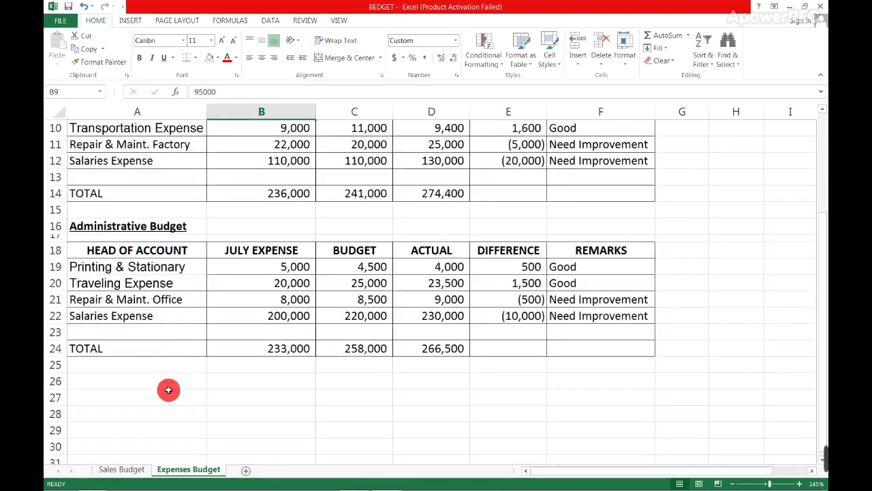
drag(150, 230, 143, 309)
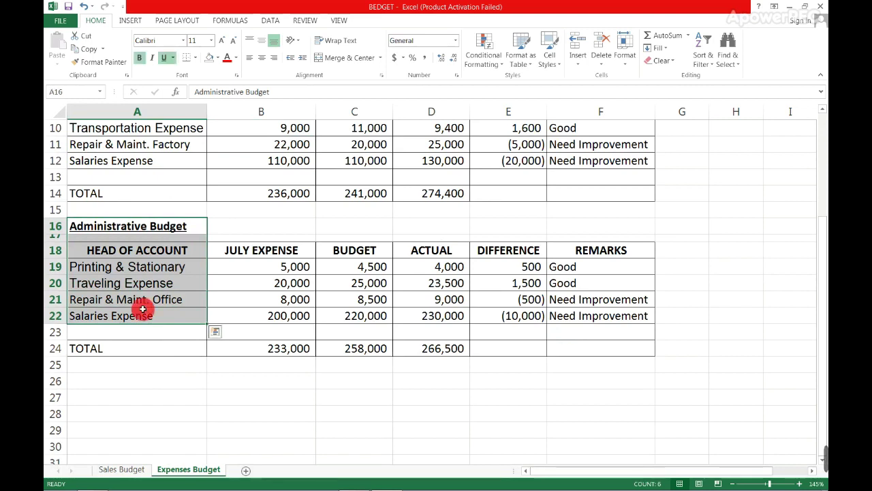
double_click(249, 253)
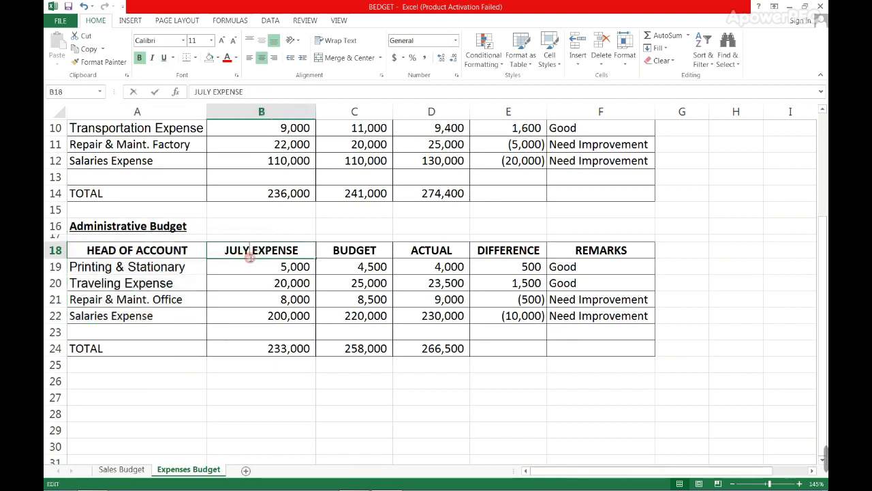
Examine the Production Budget's budgeted amounts for each account, comparing the Cartons budget with its July expense and actual cost
scroll(277, 254, up, 3)
click(342, 252)
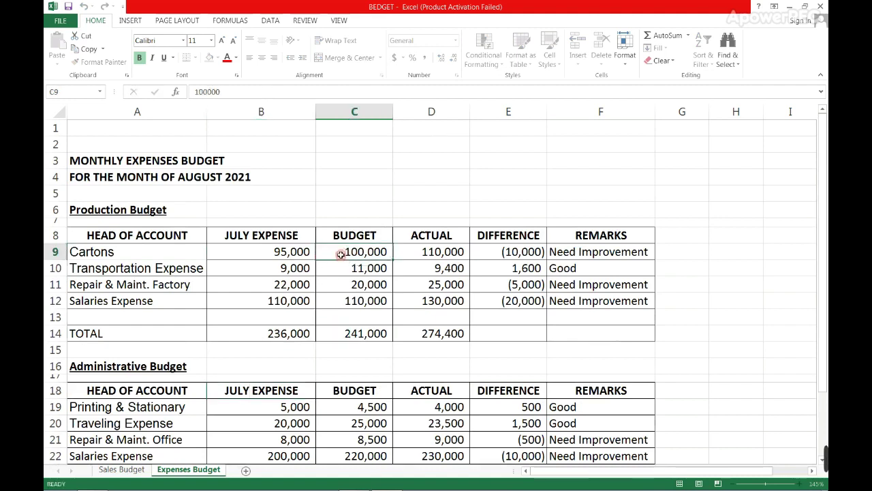
click(351, 235)
drag(352, 251, 352, 300)
click(351, 300)
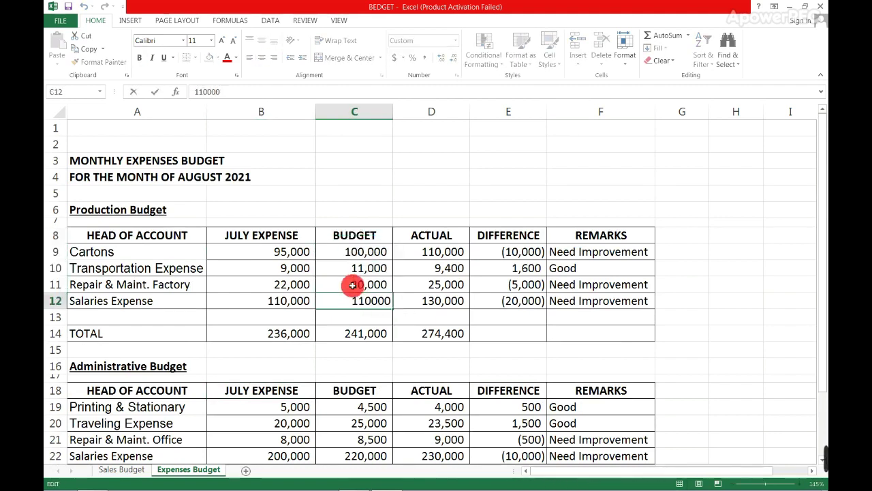
click(352, 284)
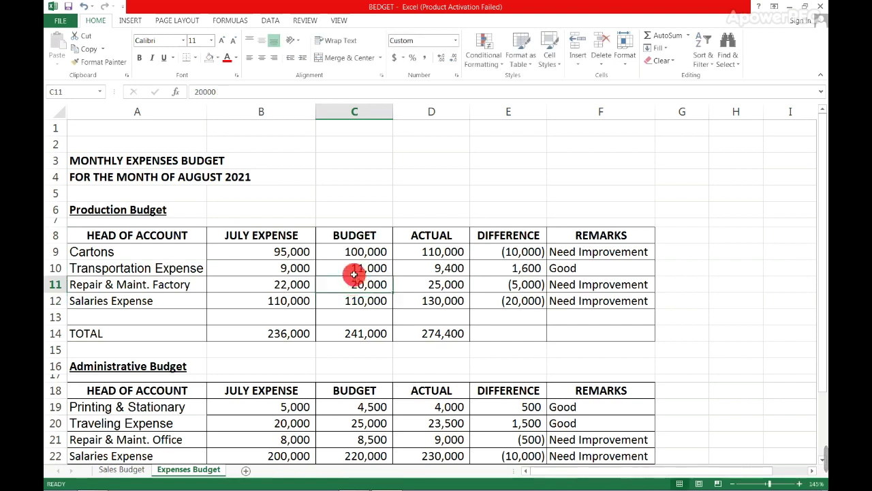
double_click(334, 252)
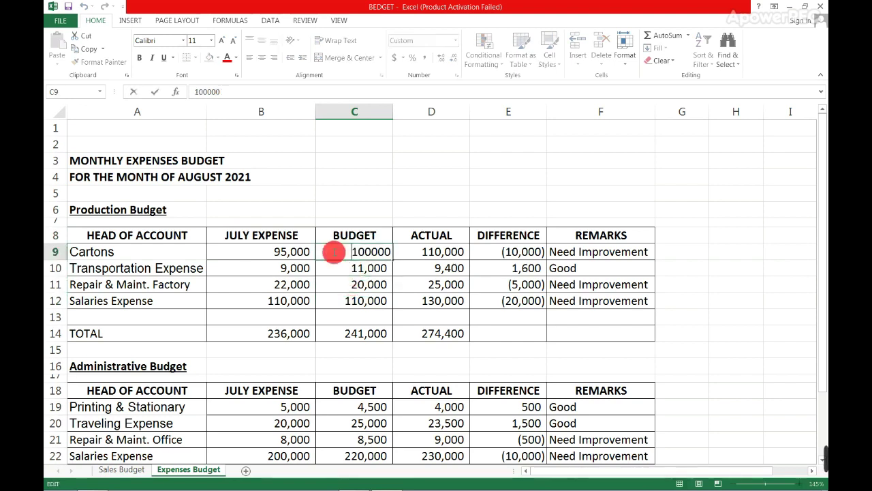
click(334, 271)
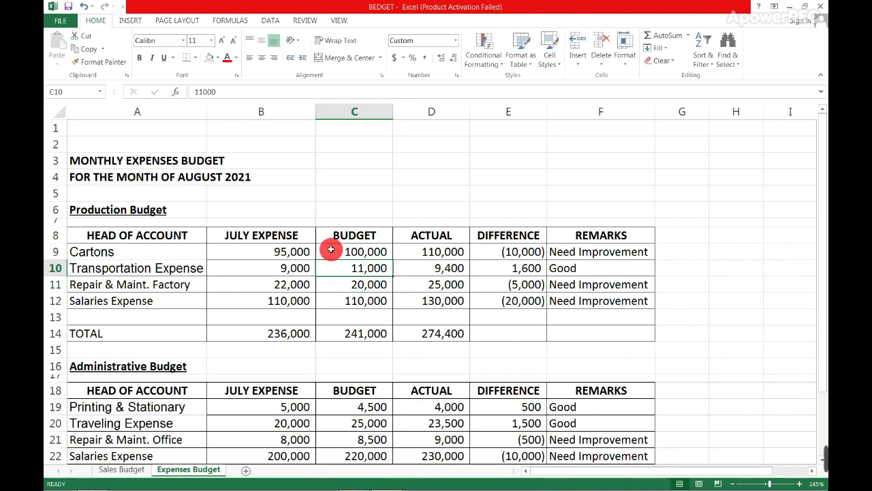
click(331, 250)
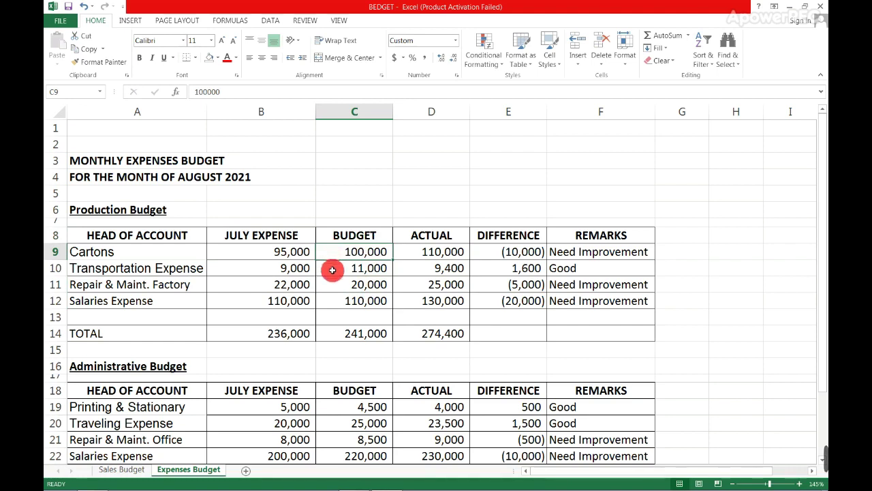
double_click(333, 270)
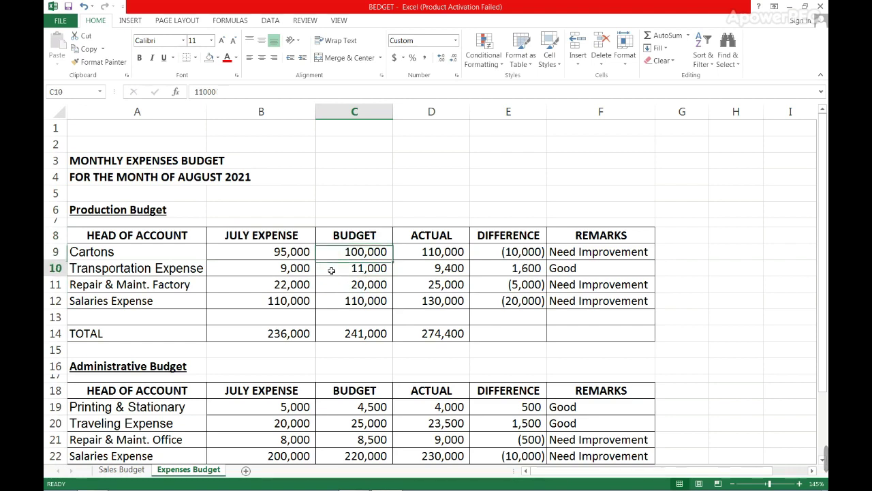
click(411, 249)
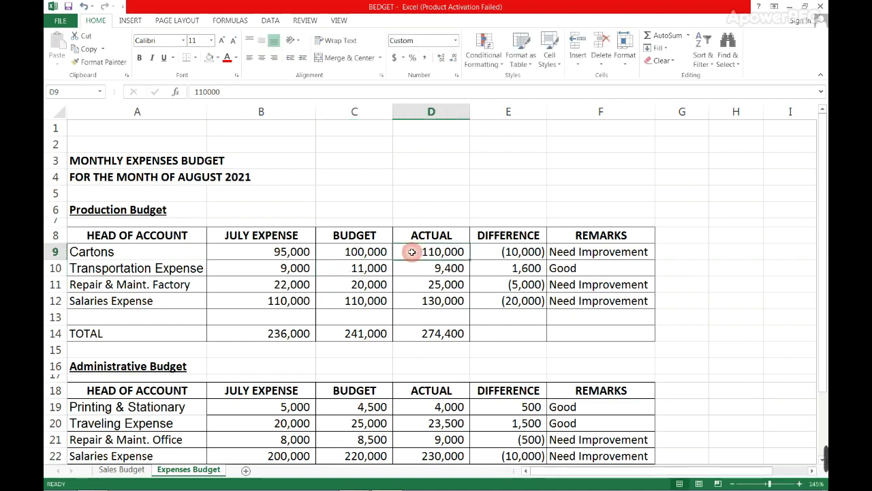
click(344, 263)
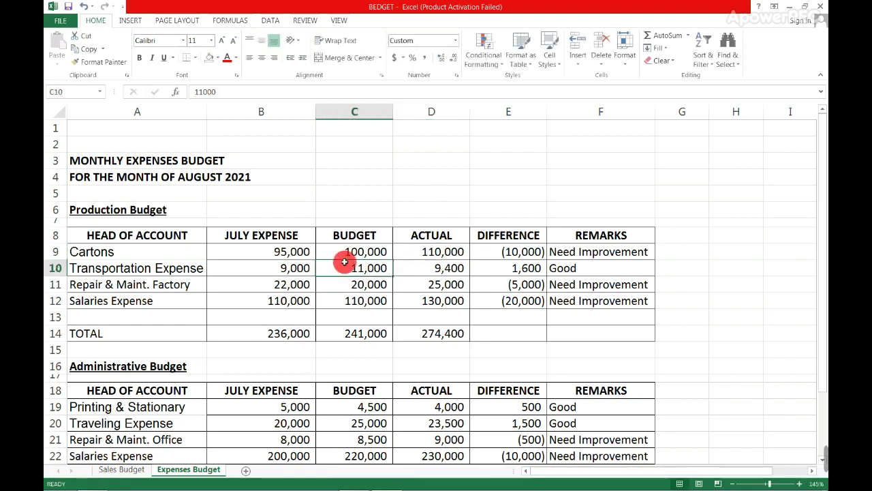
click(293, 249)
click(341, 250)
double_click(353, 253)
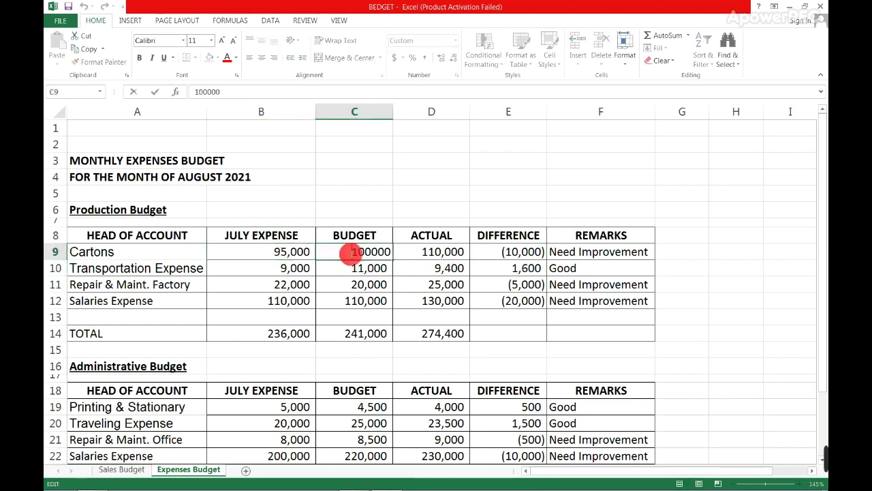
click(340, 294)
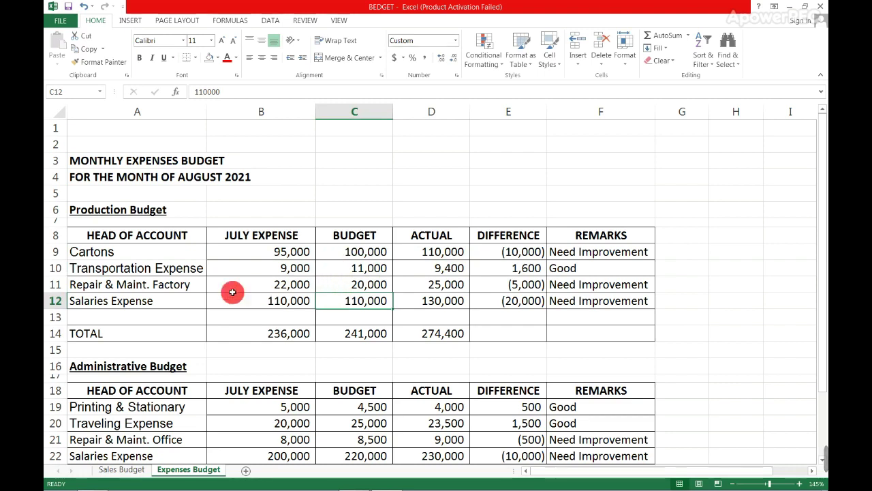
Compare July expense and budget for factory repair and salaries in the Production Budget, and review its list of account heads
click(155, 306)
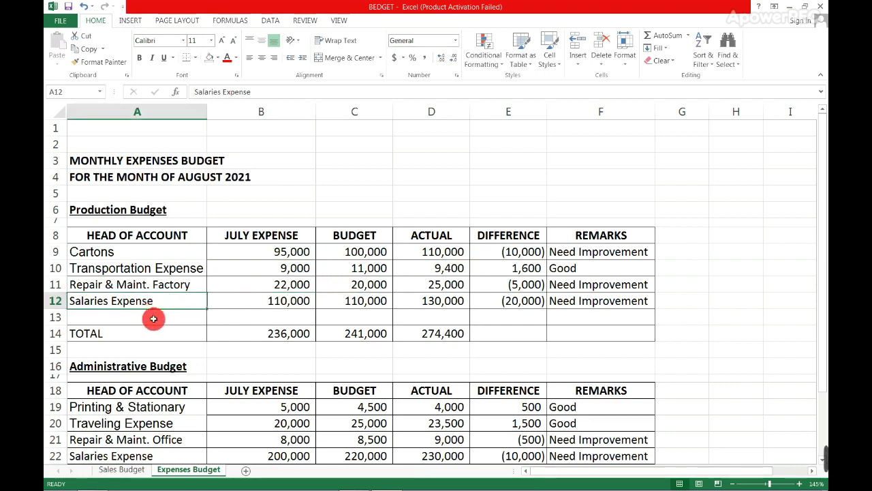
click(154, 318)
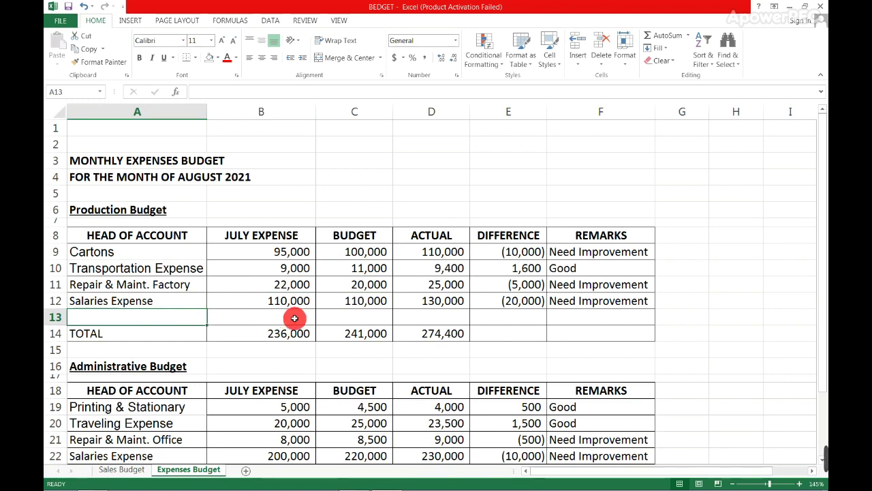
click(251, 293)
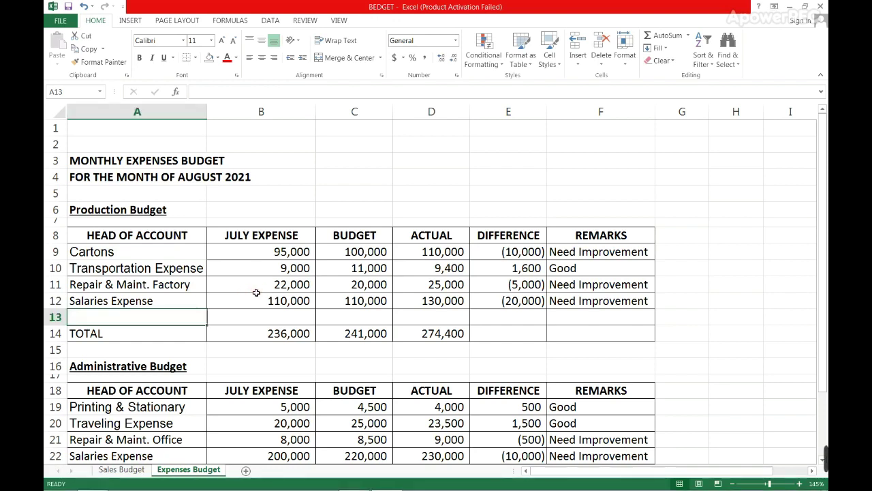
click(253, 290)
click(253, 300)
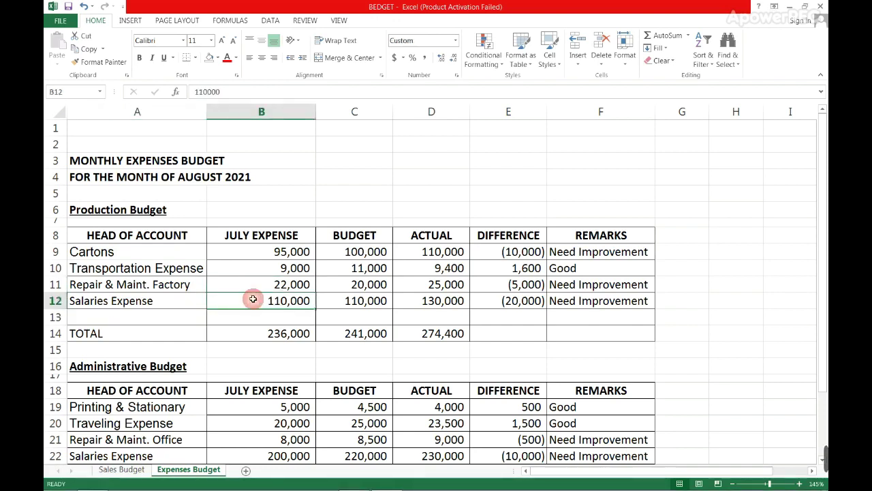
click(371, 290)
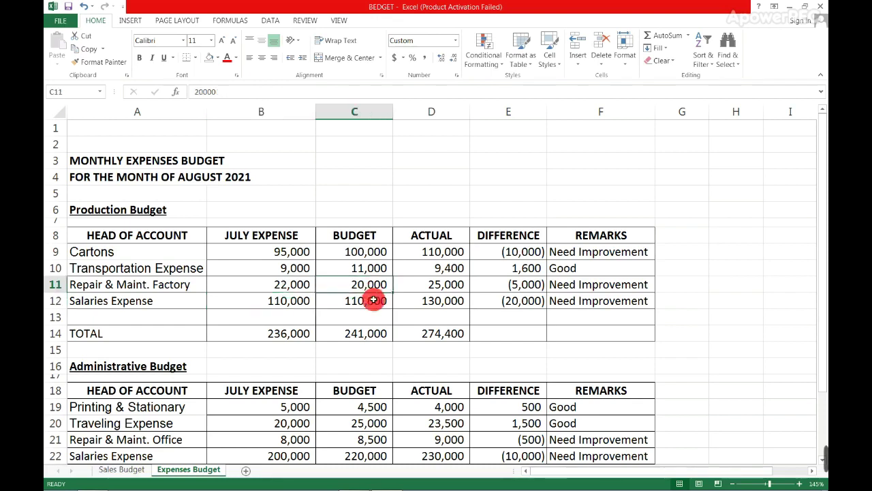
click(374, 299)
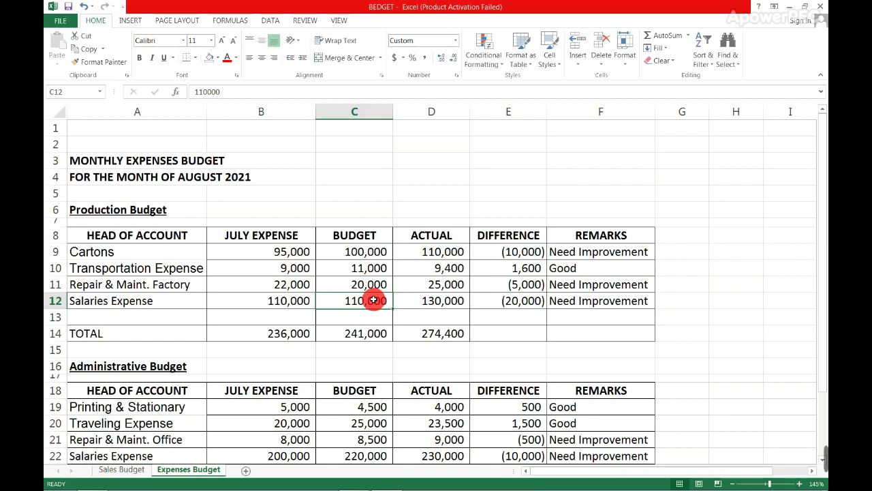
click(364, 357)
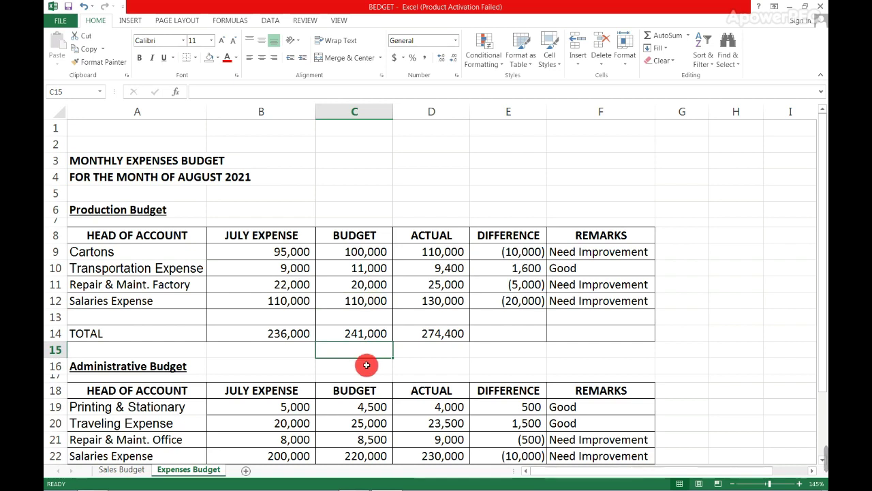
click(366, 365)
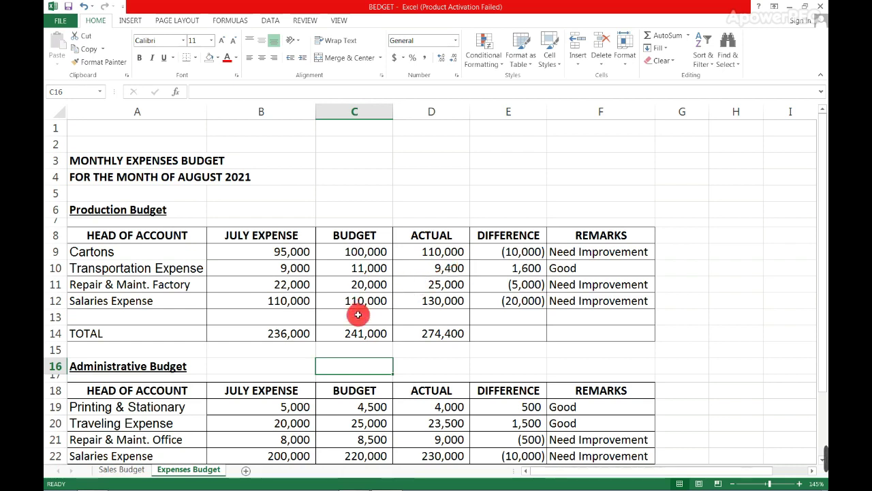
click(120, 300)
drag(180, 298, 338, 308)
click(336, 302)
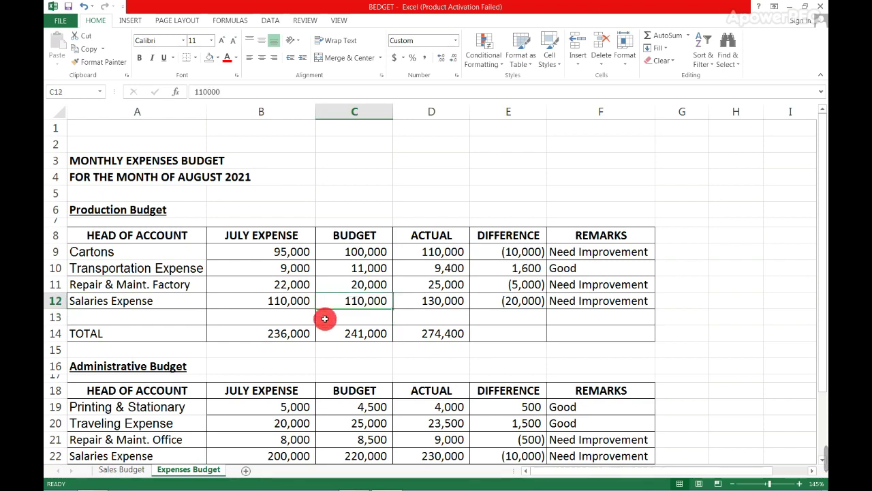
drag(100, 252, 101, 302)
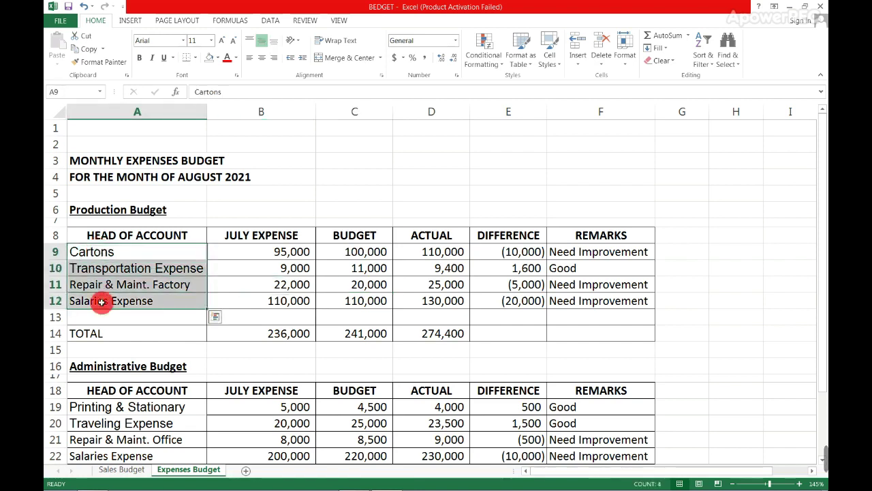
click(126, 246)
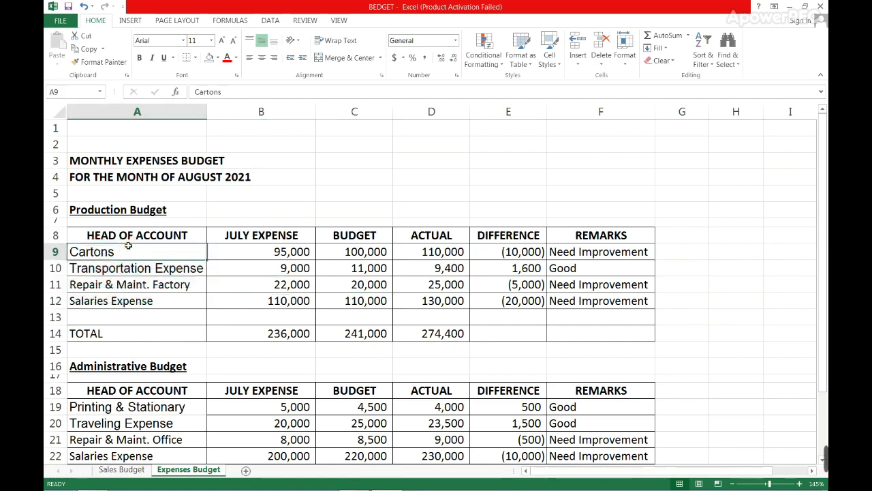
click(128, 267)
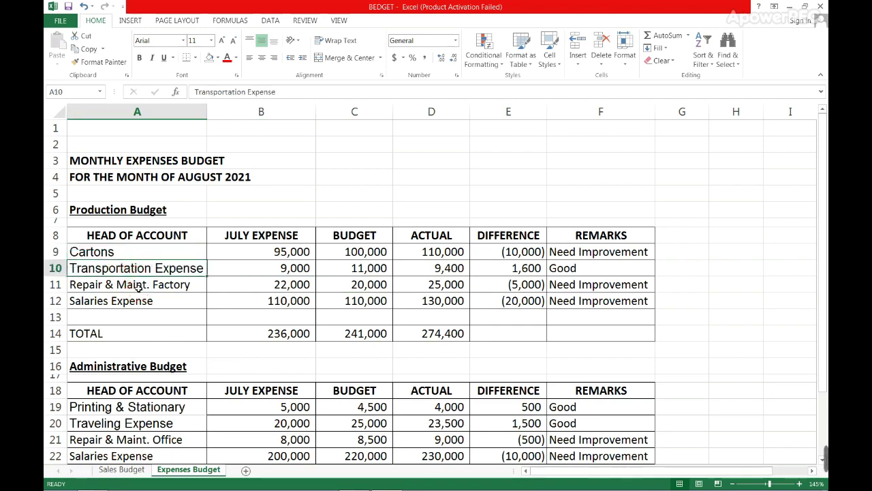
click(138, 285)
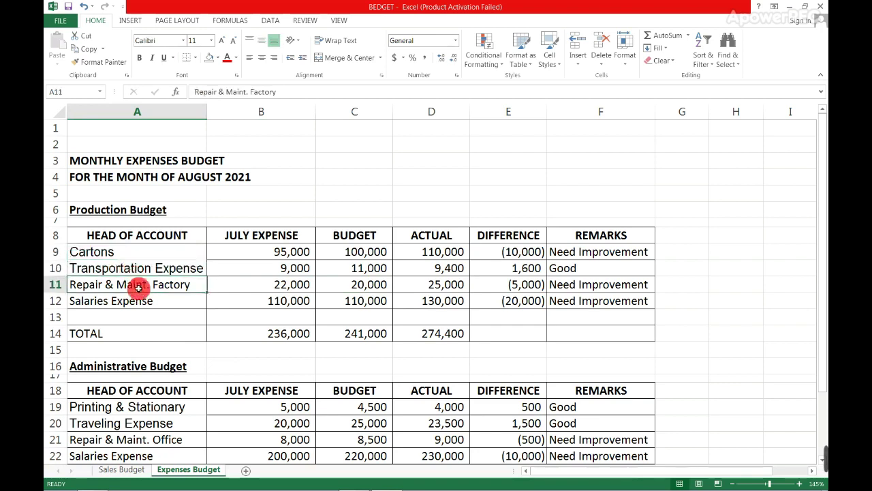
click(355, 283)
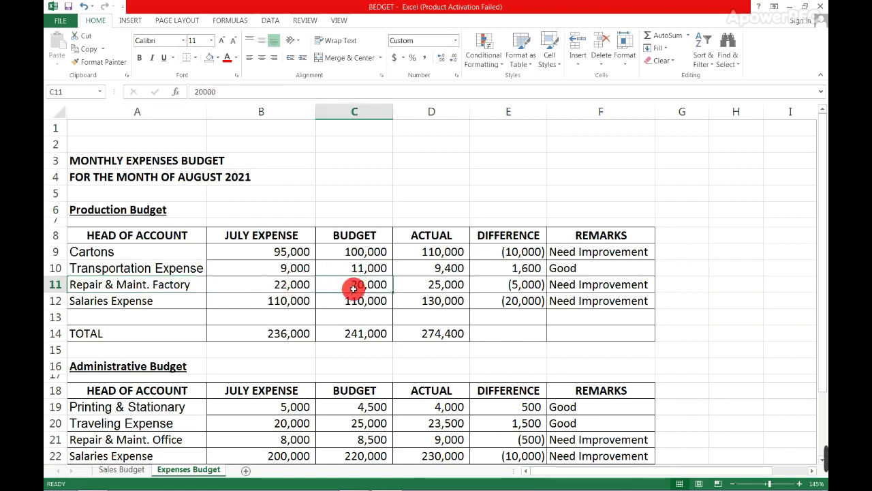
click(353, 300)
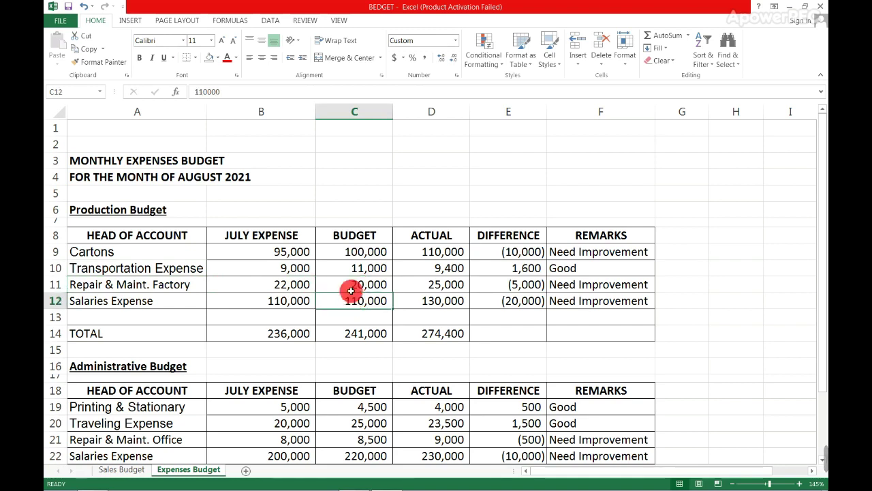
drag(351, 249, 341, 304)
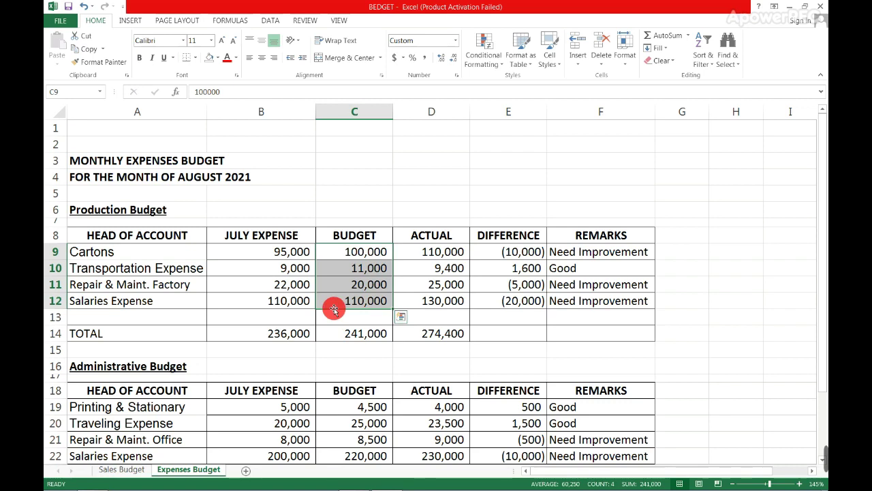
click(248, 299)
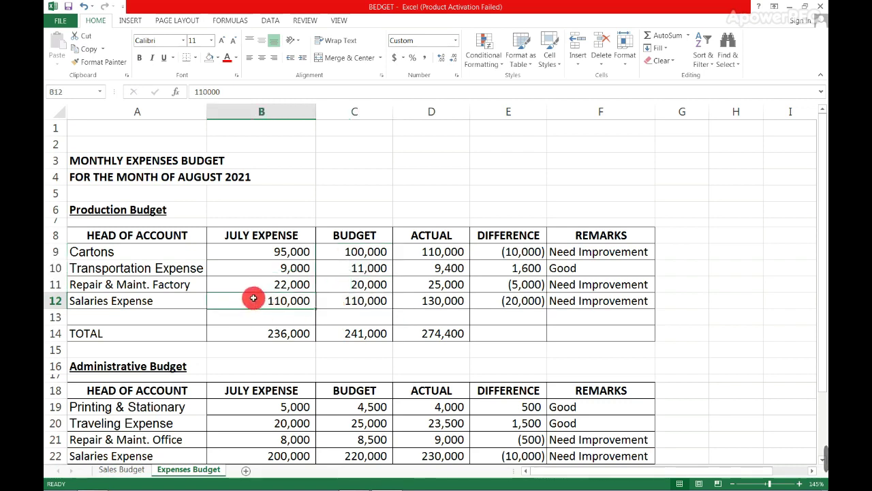
Compare the Production Budget's Actual and Budget columns, and inspect the Cartons difference formula without changing it
click(416, 235)
double_click(390, 235)
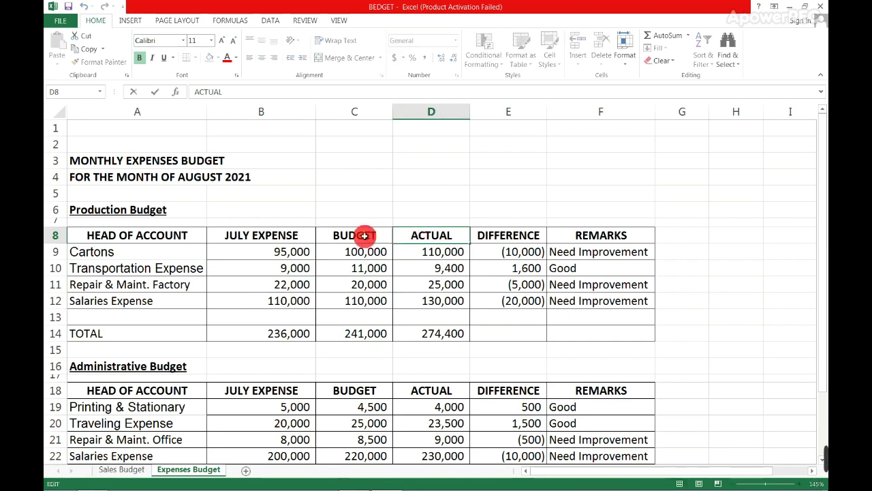
click(341, 267)
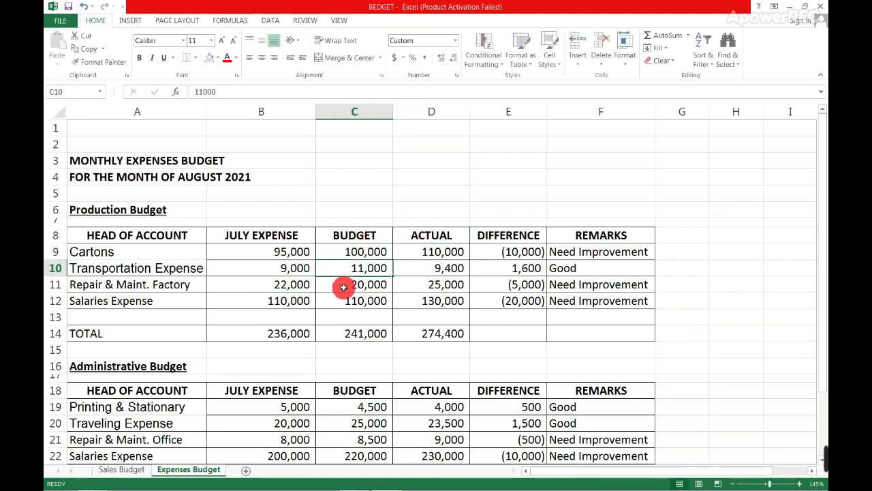
double_click(472, 252)
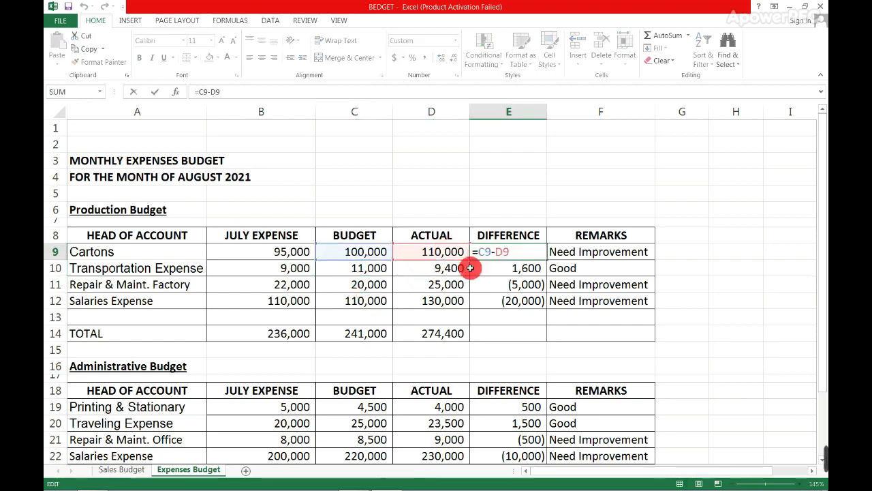
key(Escape)
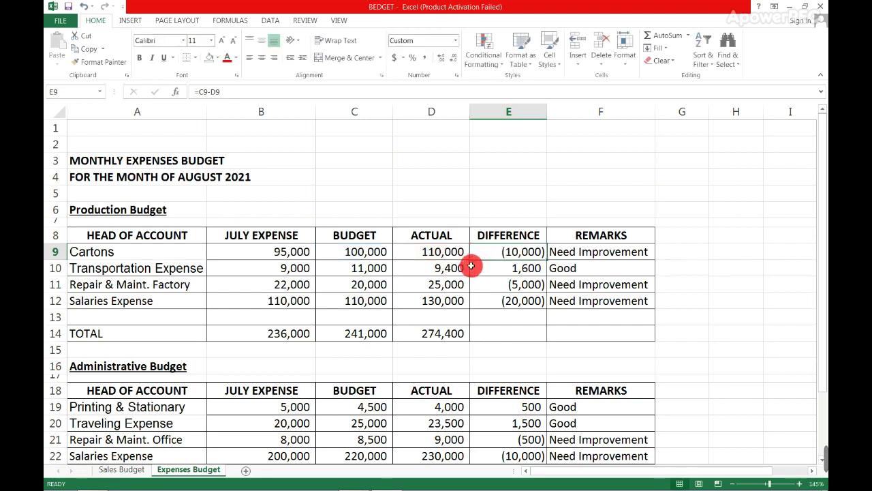
Examine the actual amounts of all four Production Budget accounts and the Actual column as a whole
click(414, 217)
drag(416, 235, 419, 308)
click(419, 310)
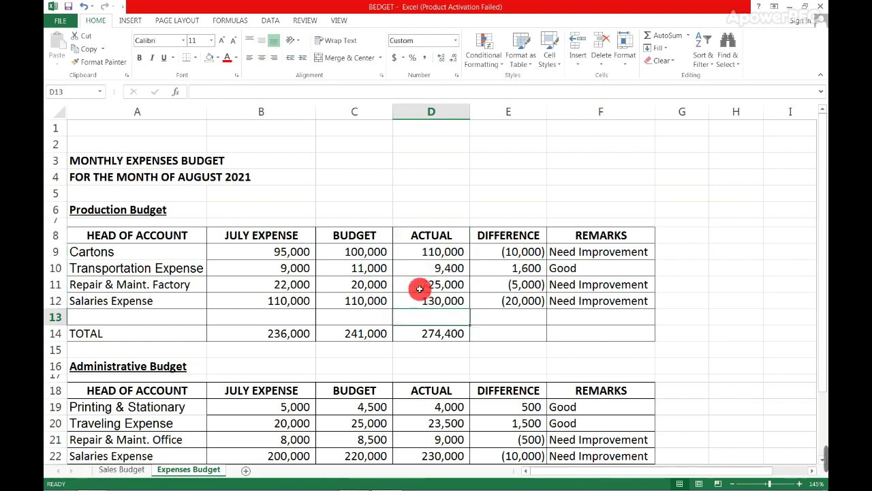
drag(423, 239, 422, 301)
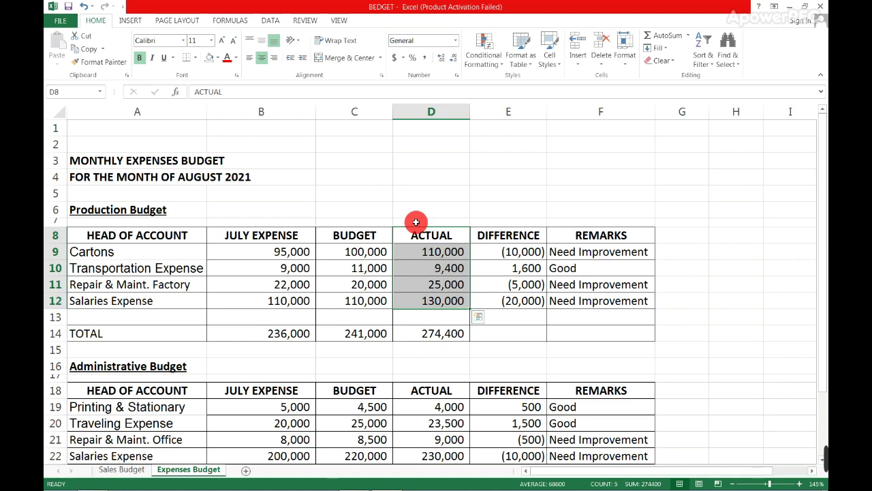
click(444, 265)
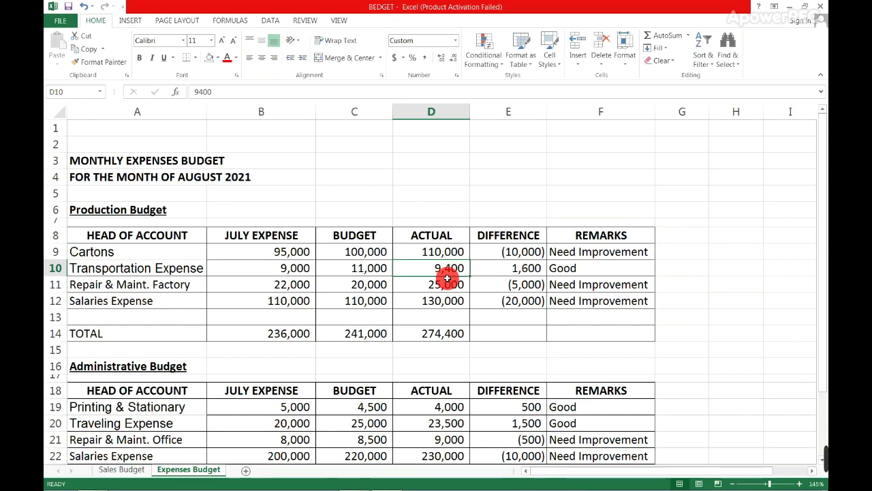
drag(439, 252, 431, 298)
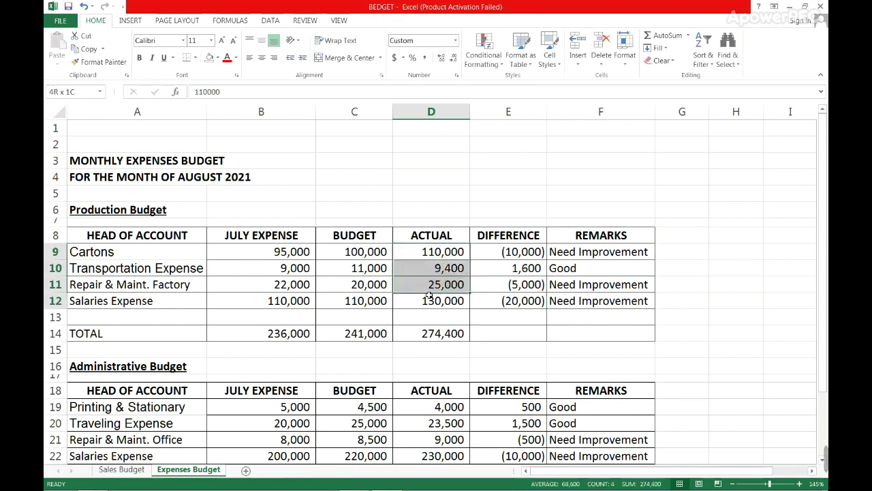
click(428, 304)
click(427, 303)
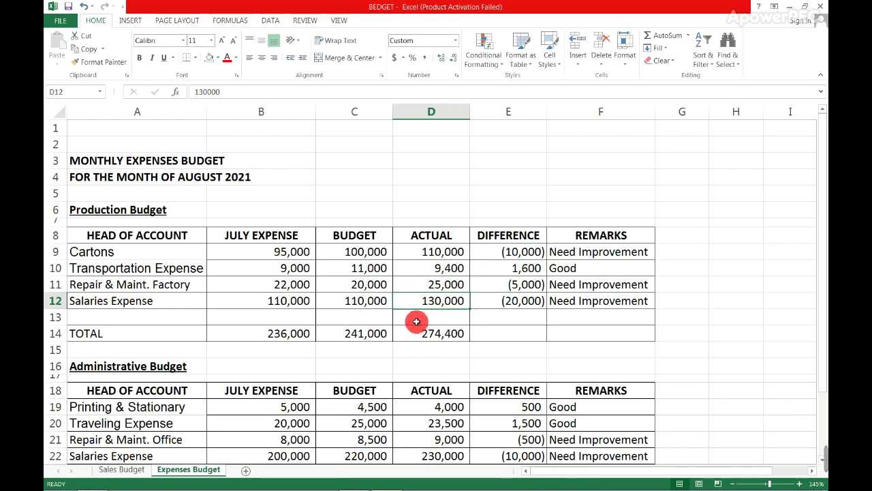
drag(415, 249, 417, 315)
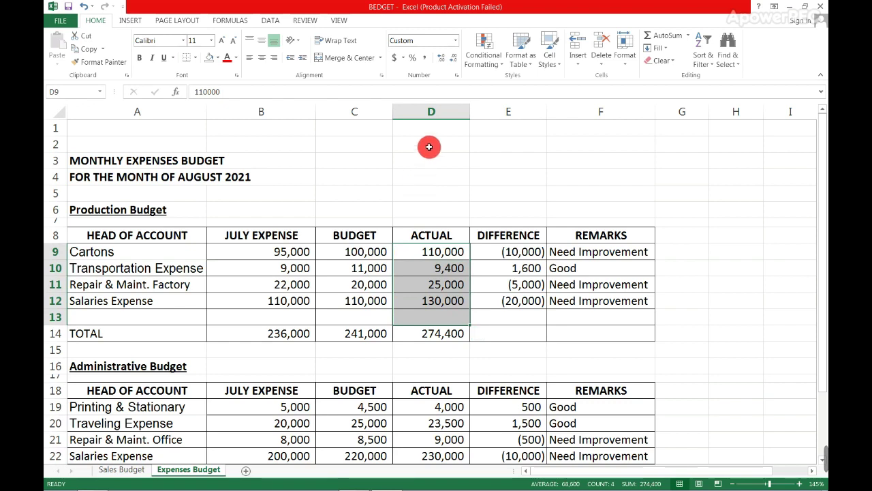
click(435, 111)
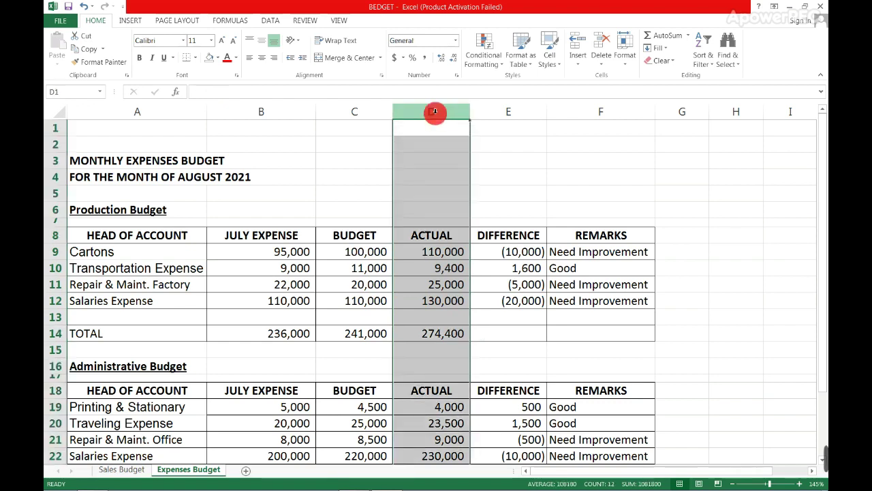
Review the Difference column and confirm the Cartons difference formula as =C9-D9
click(505, 109)
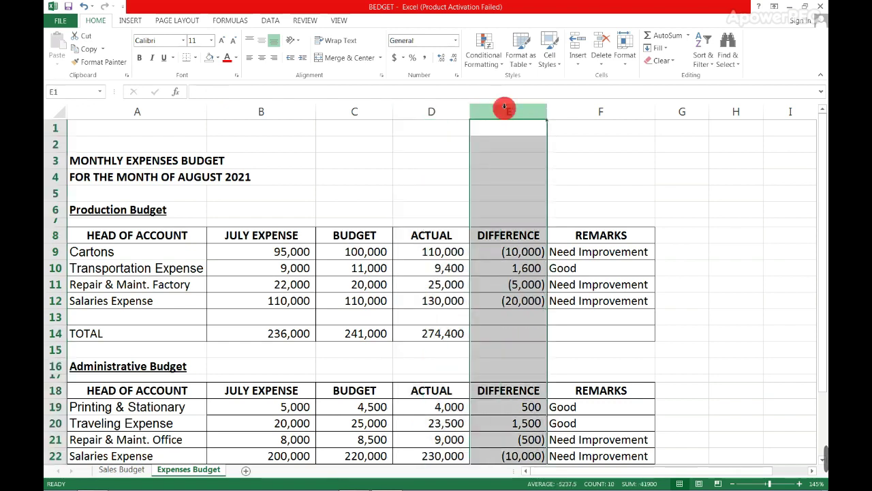
click(508, 251)
text(=C9-D9)
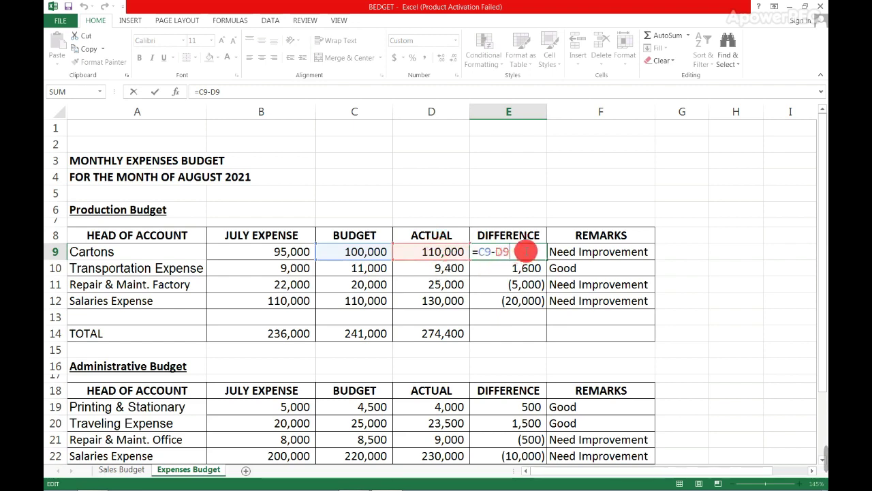
key(Return)
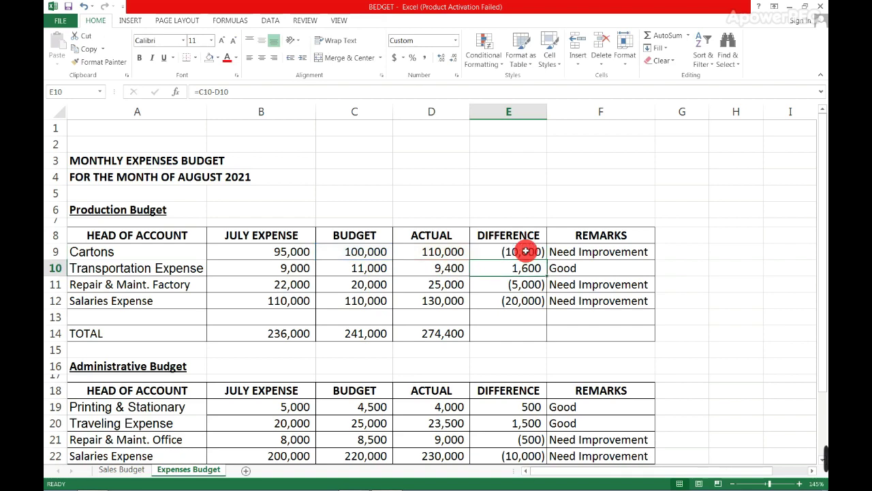
Clear the differences for Transportation, Factory Repair and Salaries in E10:E12, and refill them by copying the Cartons difference formula from E9
drag(514, 268, 514, 303)
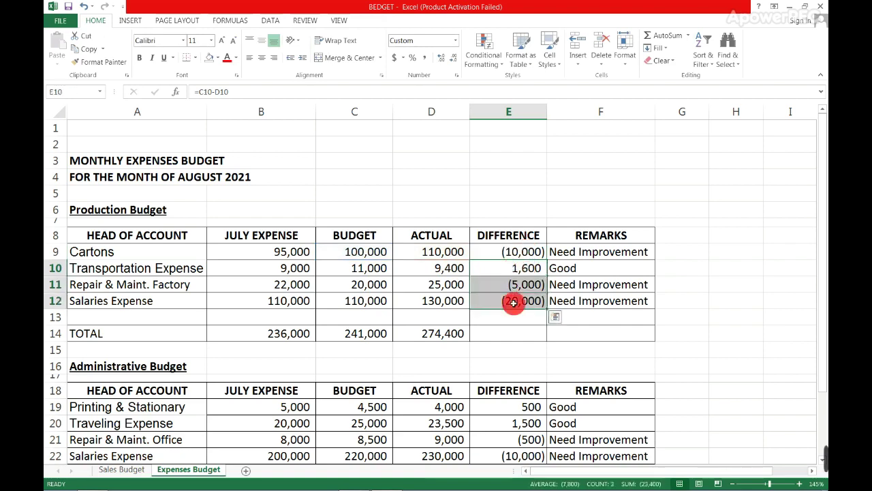
key(Delete)
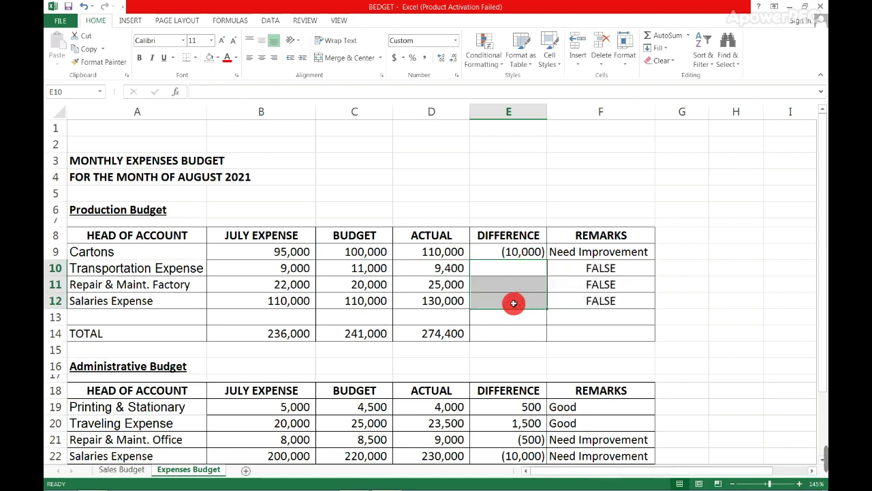
click(512, 252)
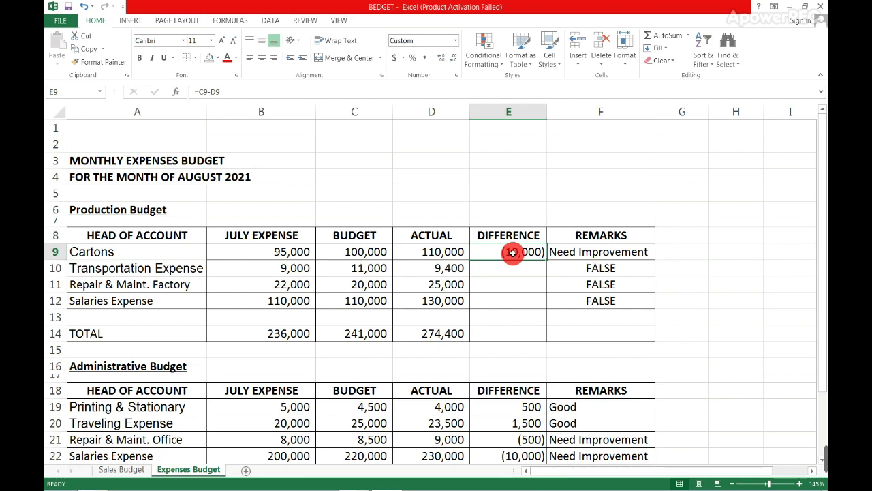
key(ctrl+c)
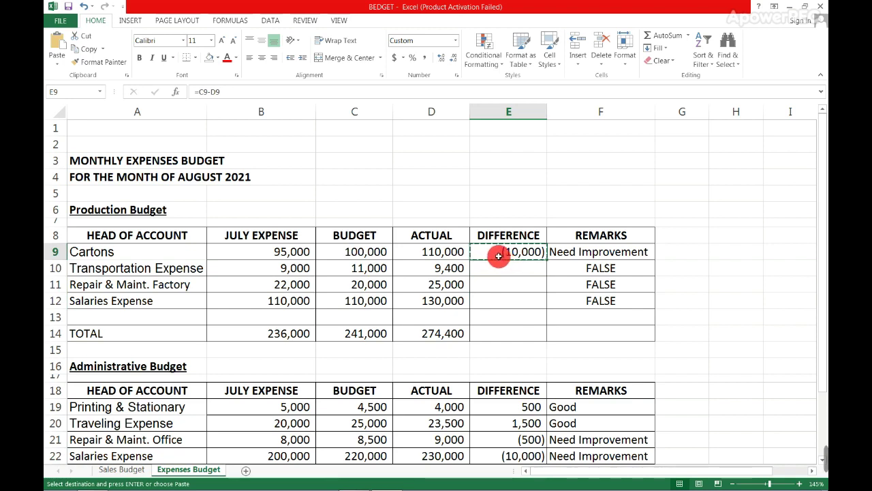
click(54, 106)
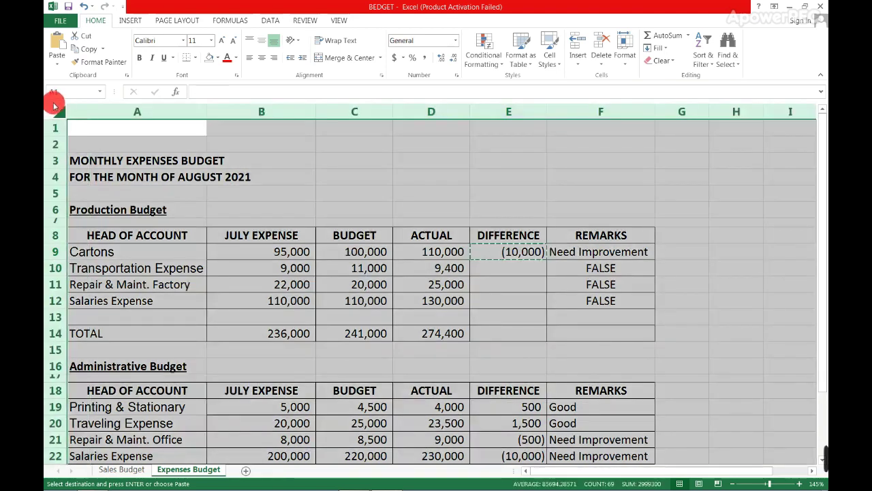
scroll(247, 267, down, 4)
scroll(253, 266, up, 4)
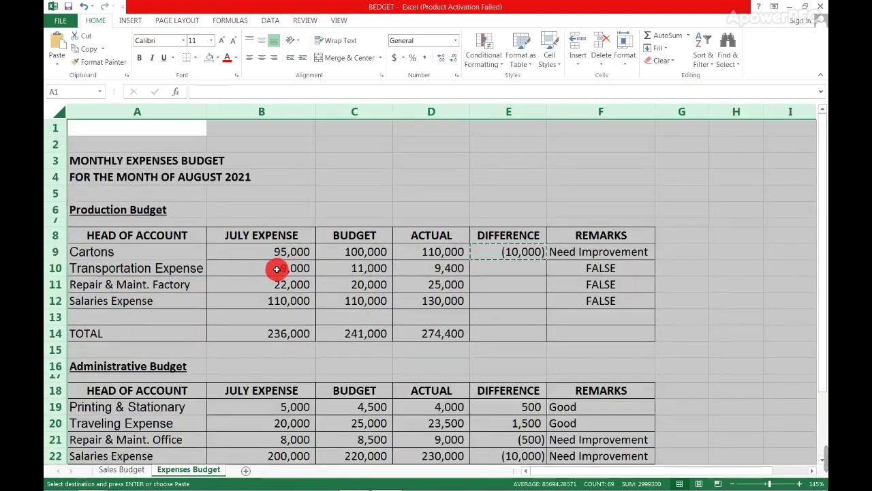
click(520, 266)
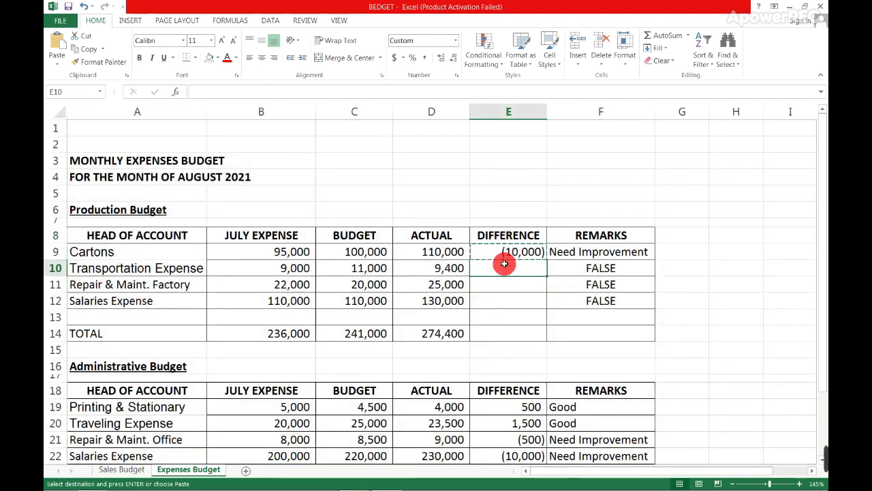
key(shift+Down)
key(shift+Down)
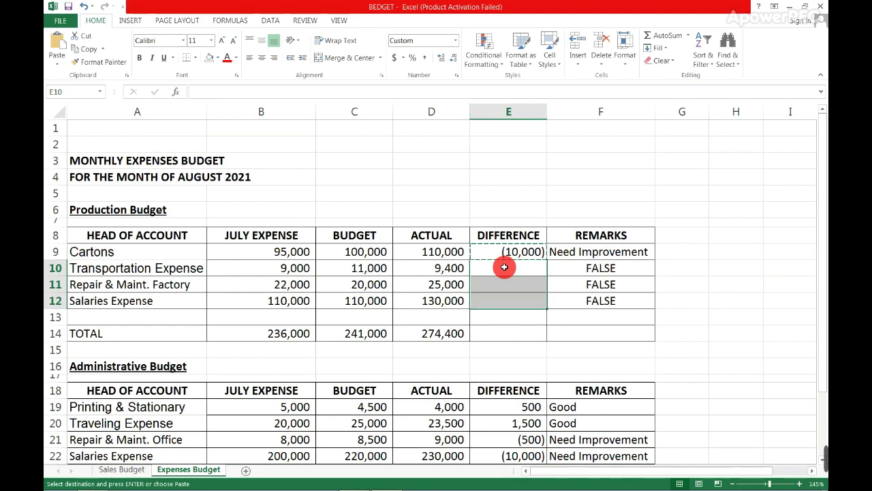
key(ctrl+v)
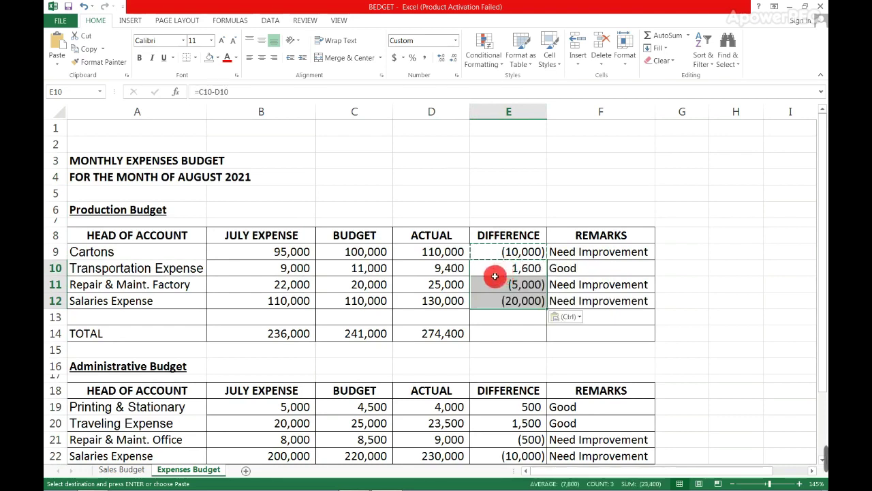
Check the copied difference formulas for factory repair and salaries, and look over the whole Difference column
click(494, 284)
click(494, 298)
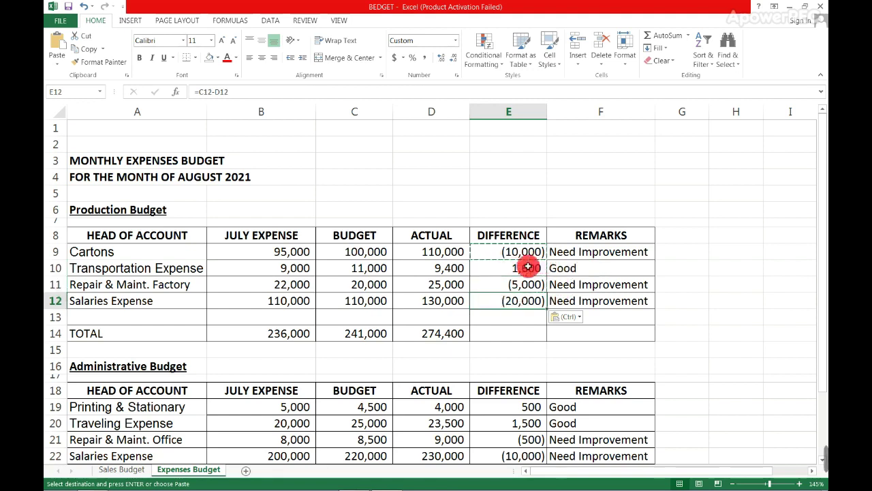
click(498, 114)
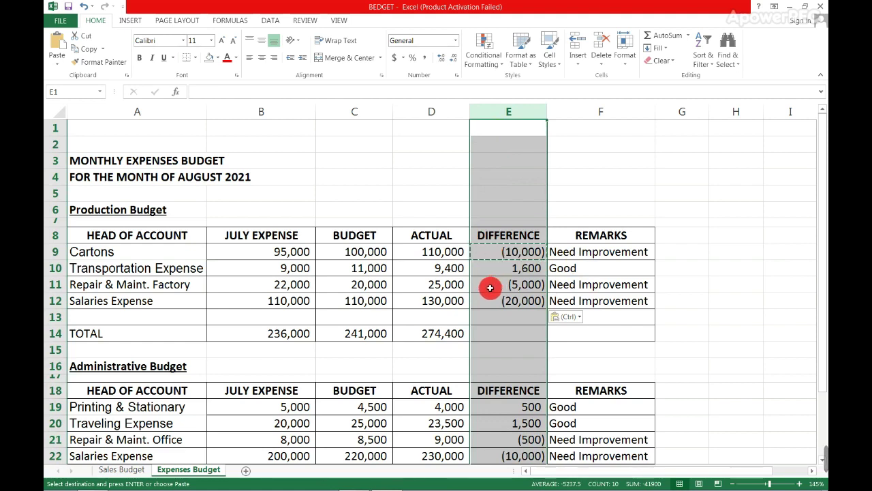
click(492, 296)
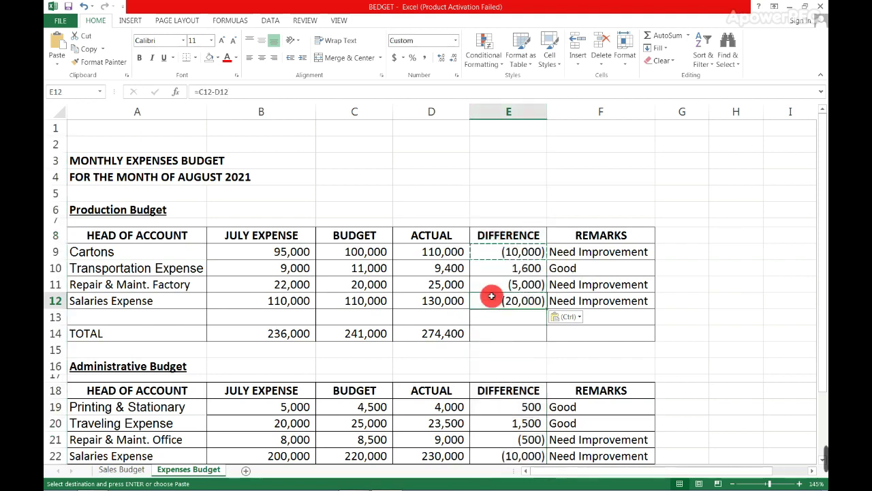
Examine the nested IF formulas behind the Production Budget's remarks, opening those for Cartons and Salaries Expense without changing them
click(575, 253)
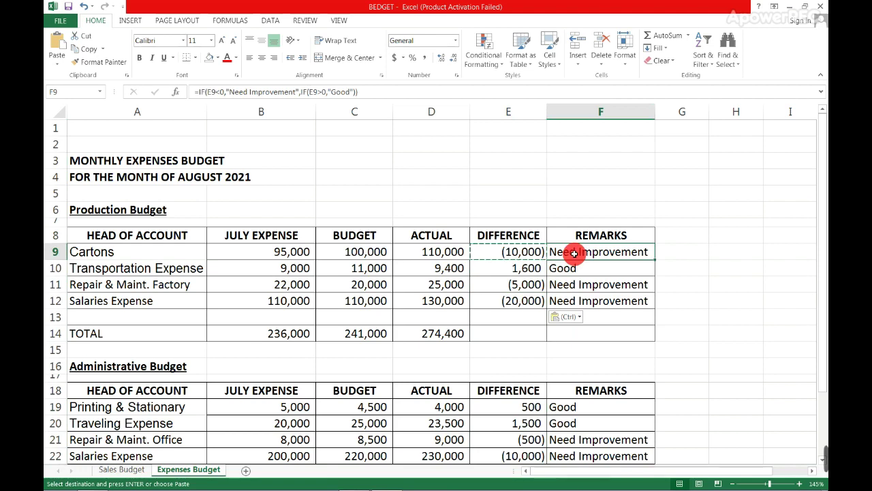
double_click(575, 253)
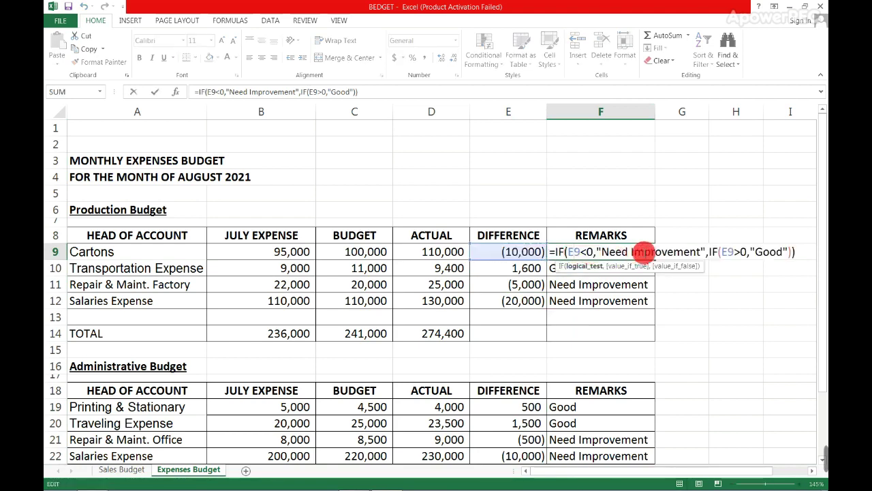
key(Return)
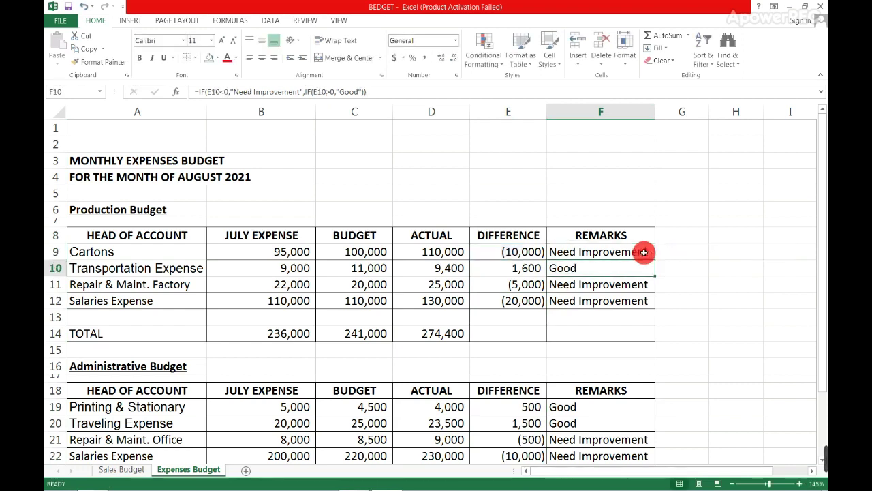
click(584, 285)
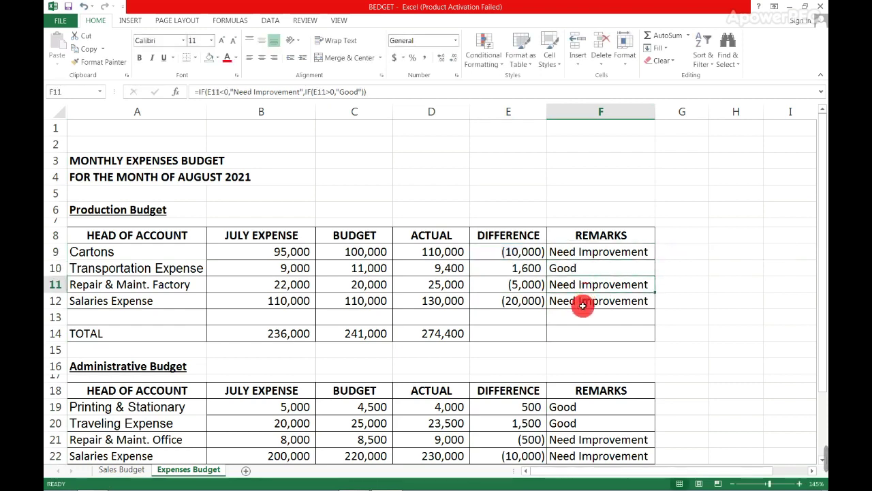
double_click(583, 305)
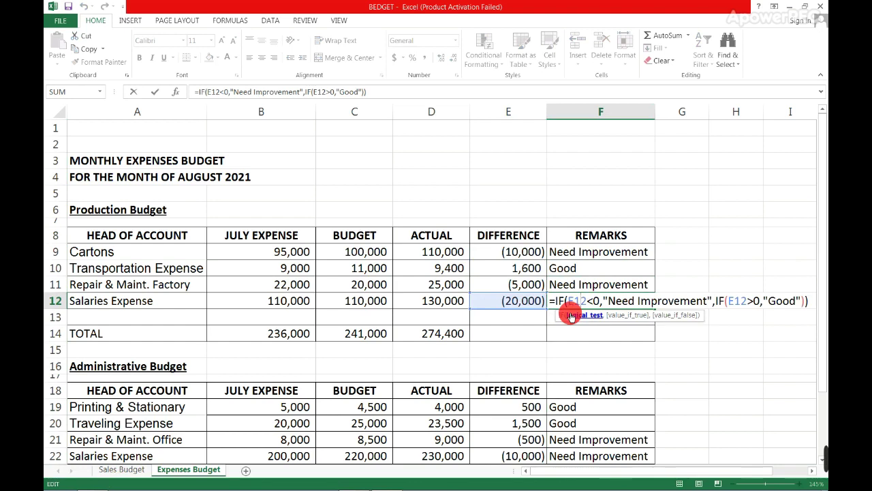
key(Return)
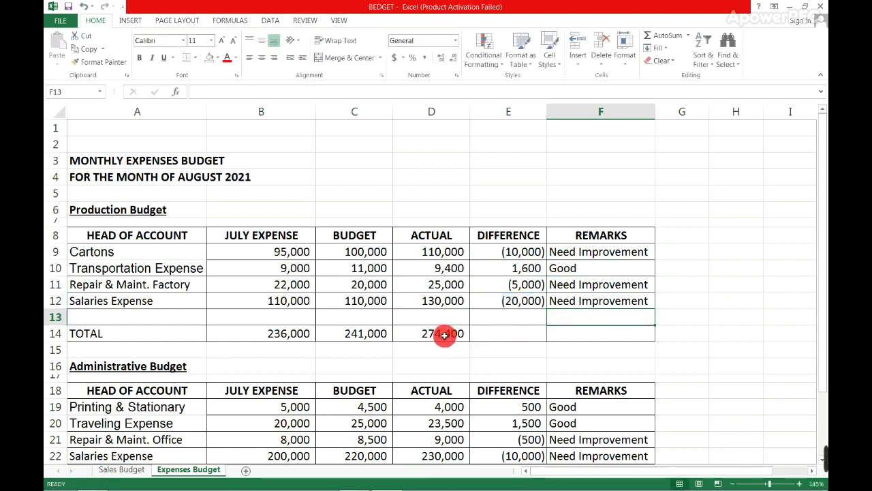
click(506, 316)
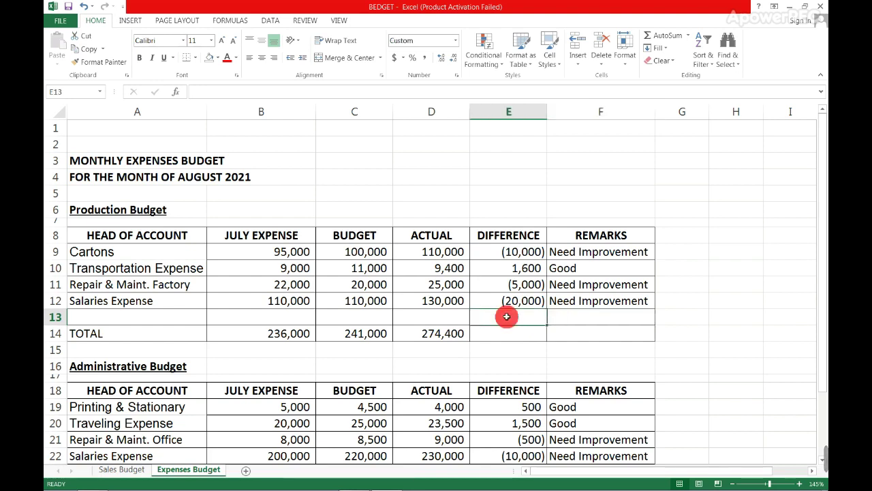